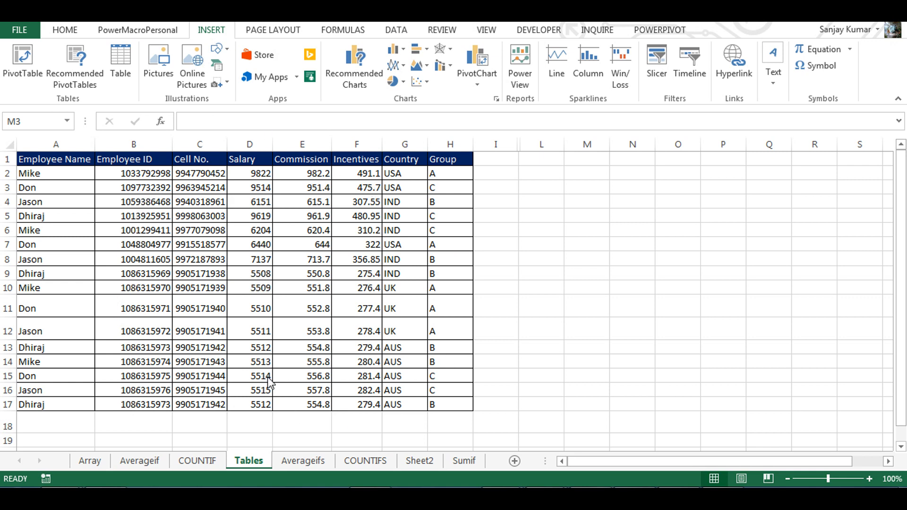
click(288, 307)
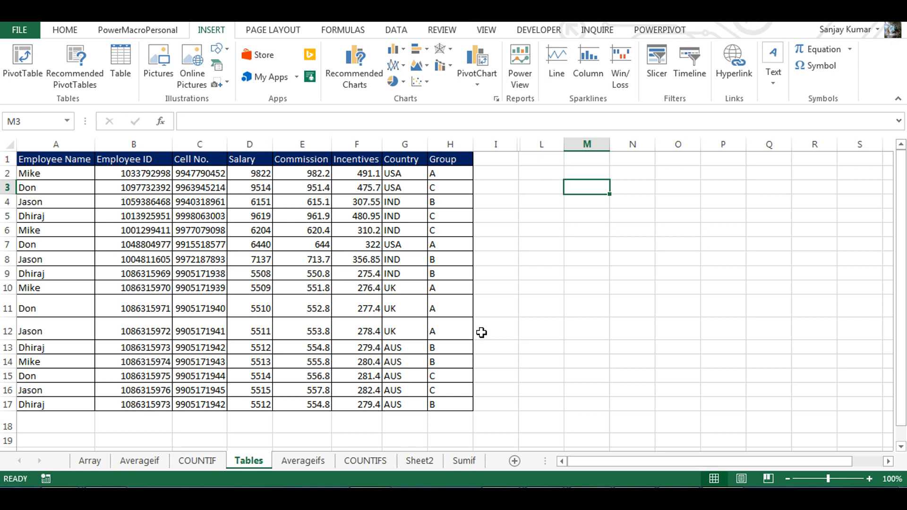
click(223, 33)
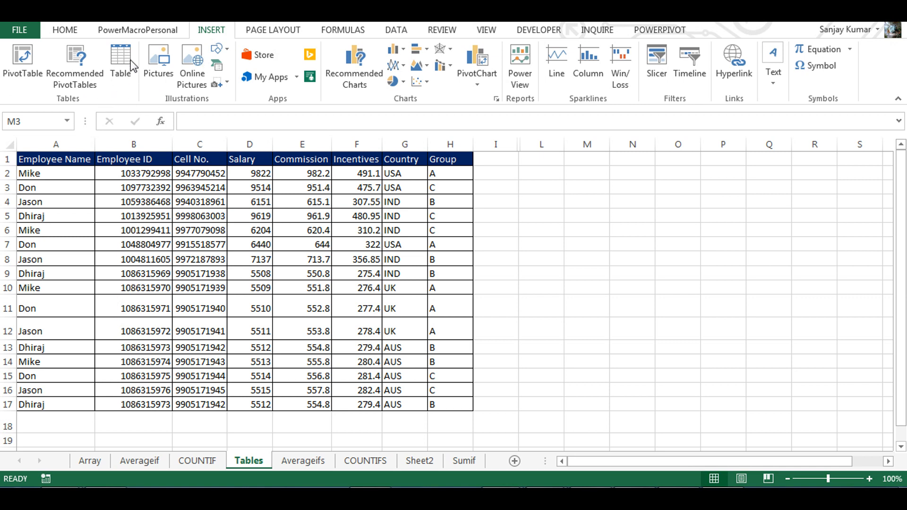
click(635, 246)
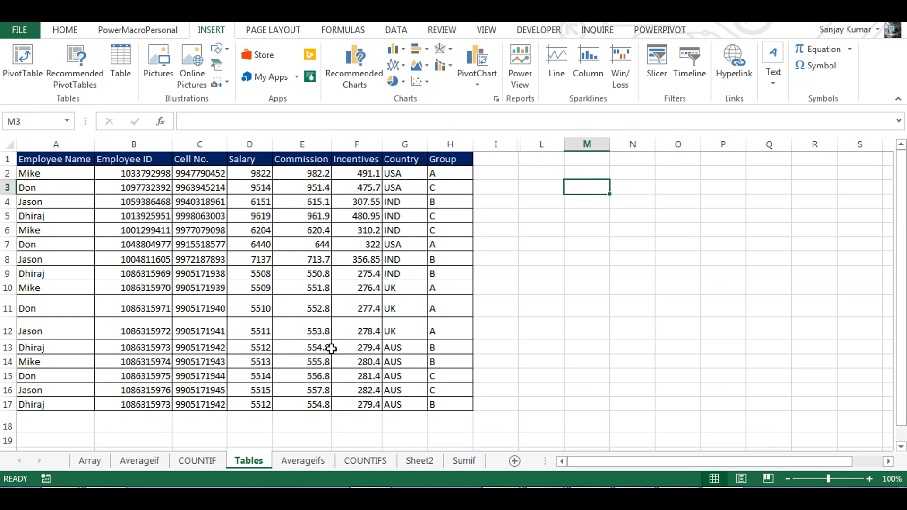
click(704, 201)
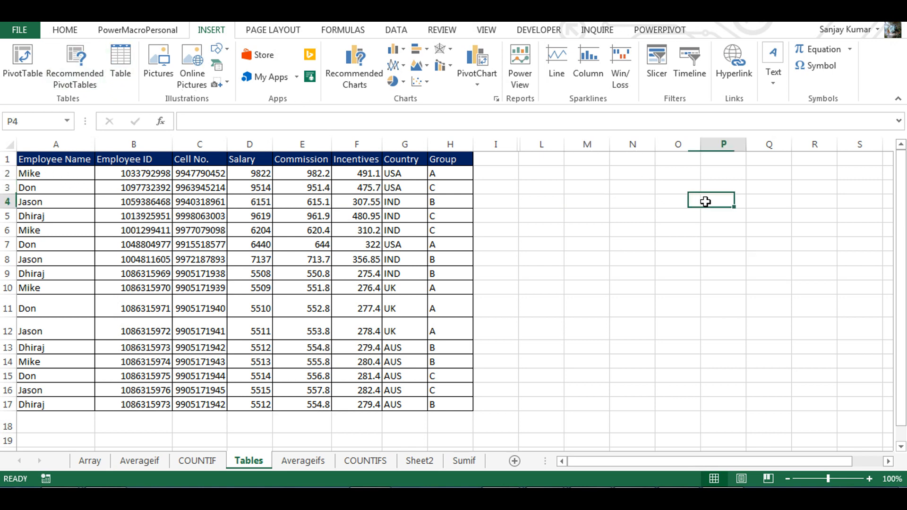
click(132, 83)
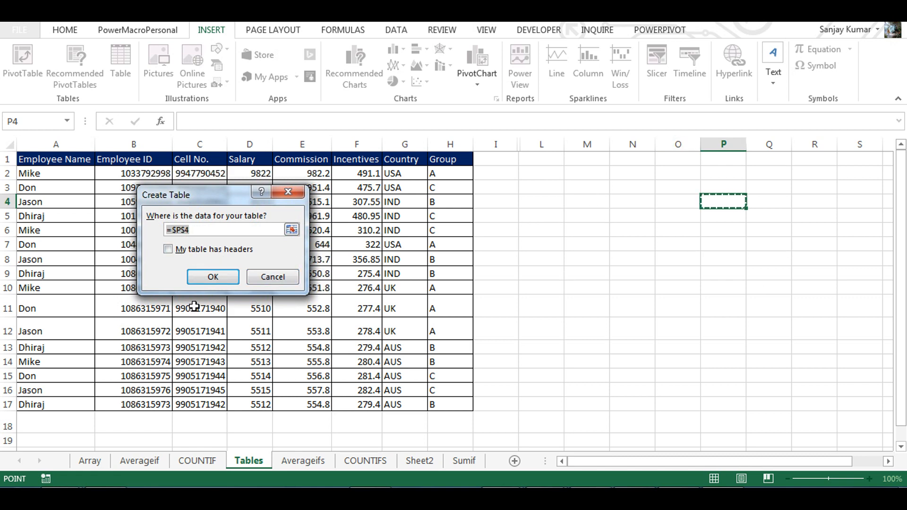
click(276, 278)
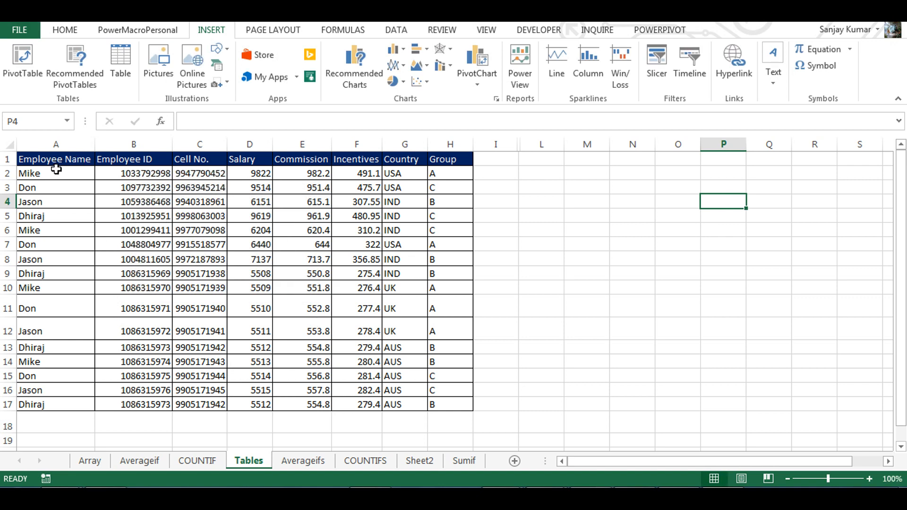
Convert the employee data range A1:H17 into a table, with its first row used as headers.
click(82, 201)
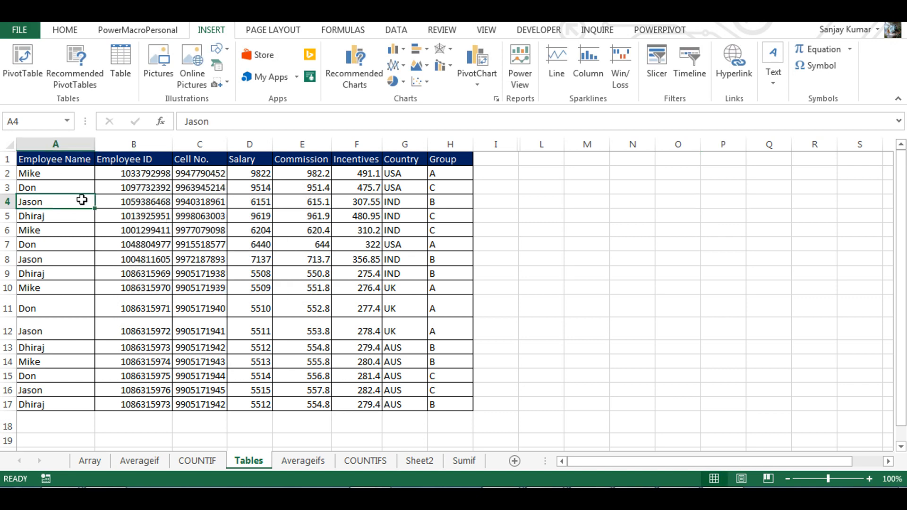
click(131, 71)
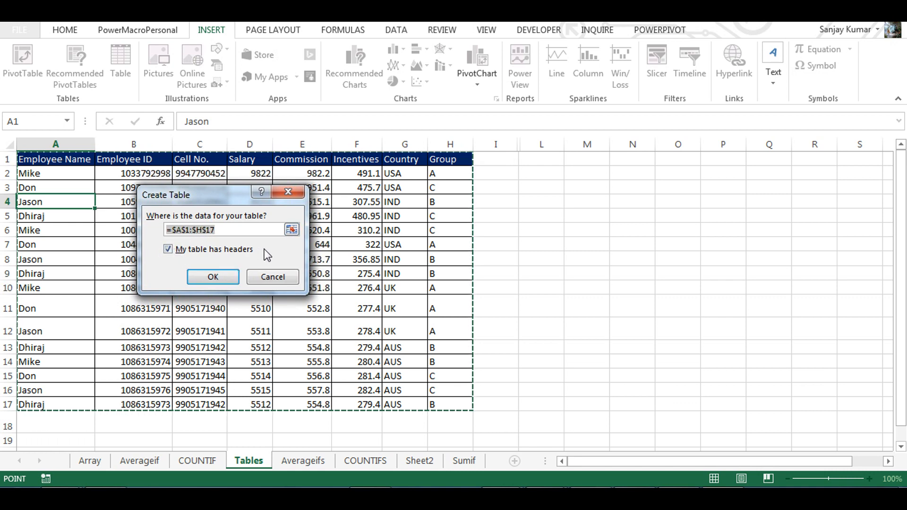
click(168, 250)
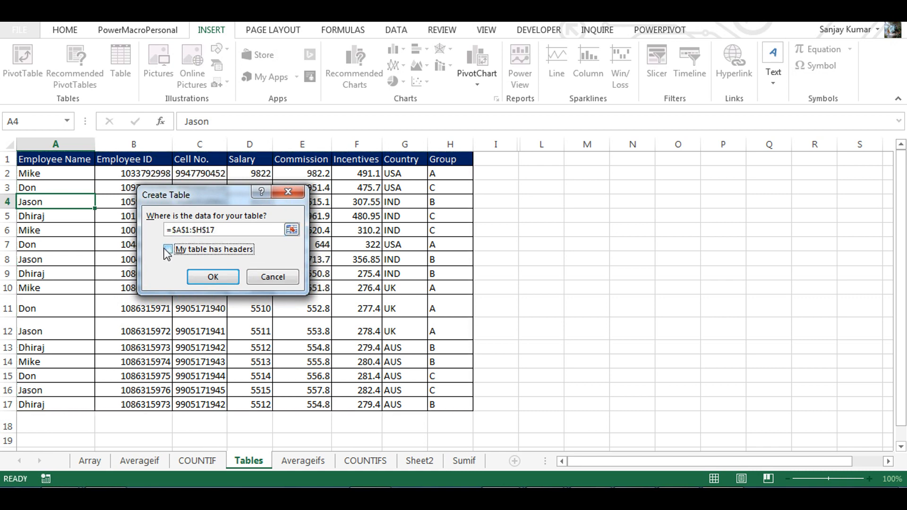
click(168, 251)
click(168, 250)
click(213, 278)
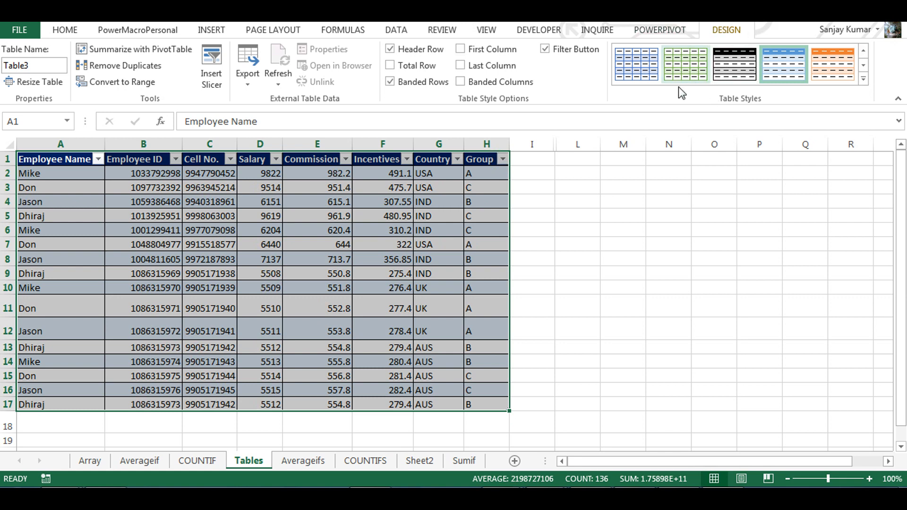
Browse the available table styles, start a new custom table style and select its First Column Stripe element.
click(864, 84)
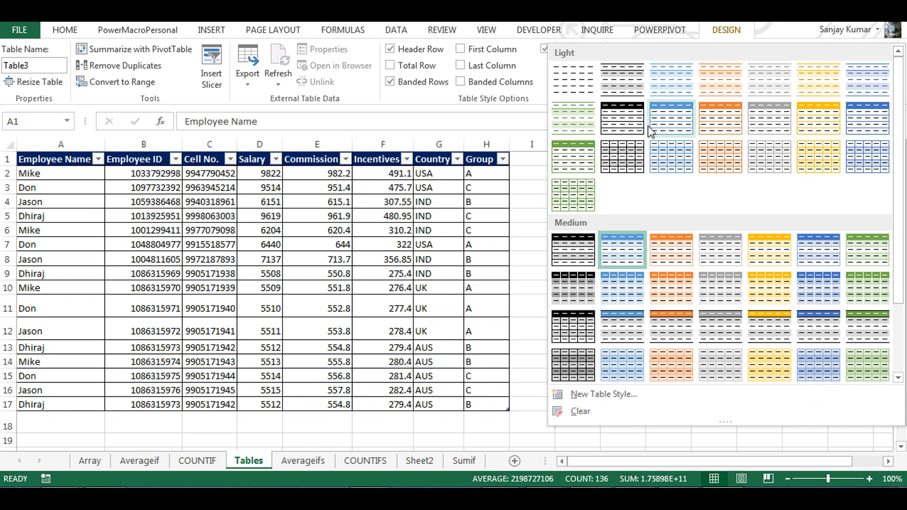
click(804, 36)
click(862, 84)
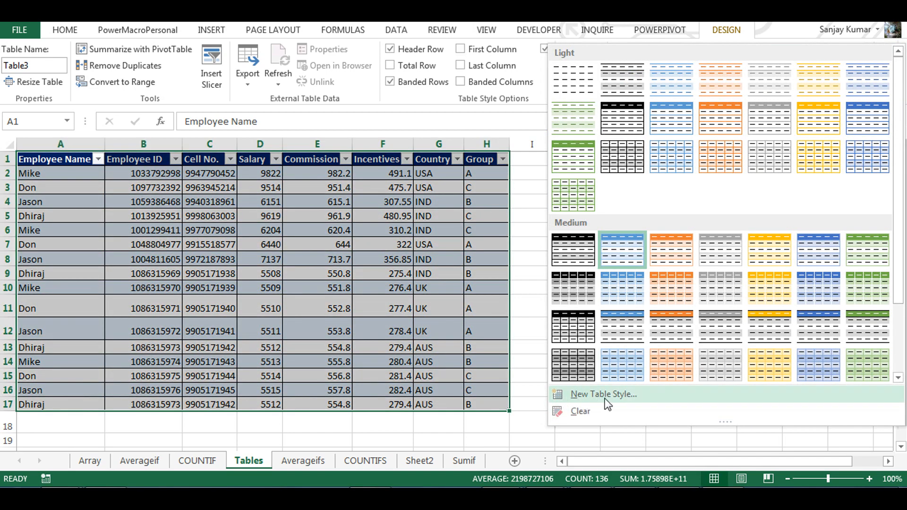
click(605, 394)
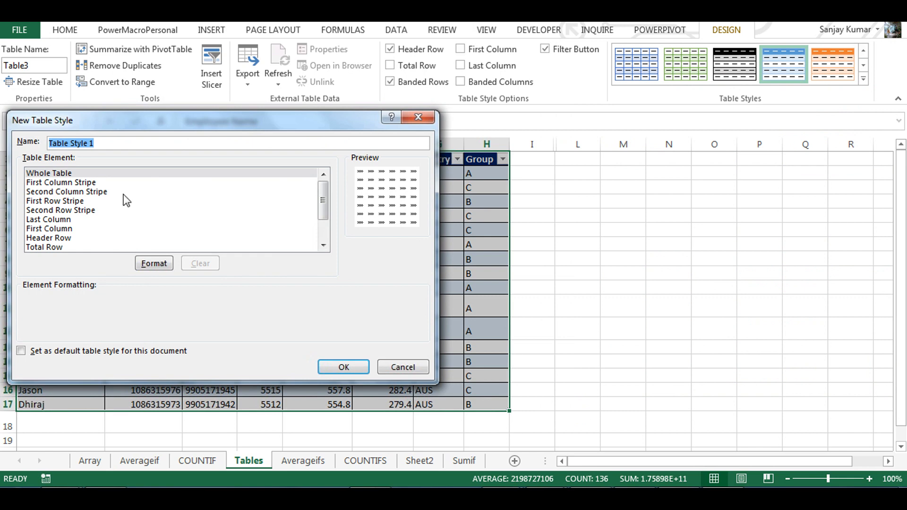
drag(168, 127, 563, 150)
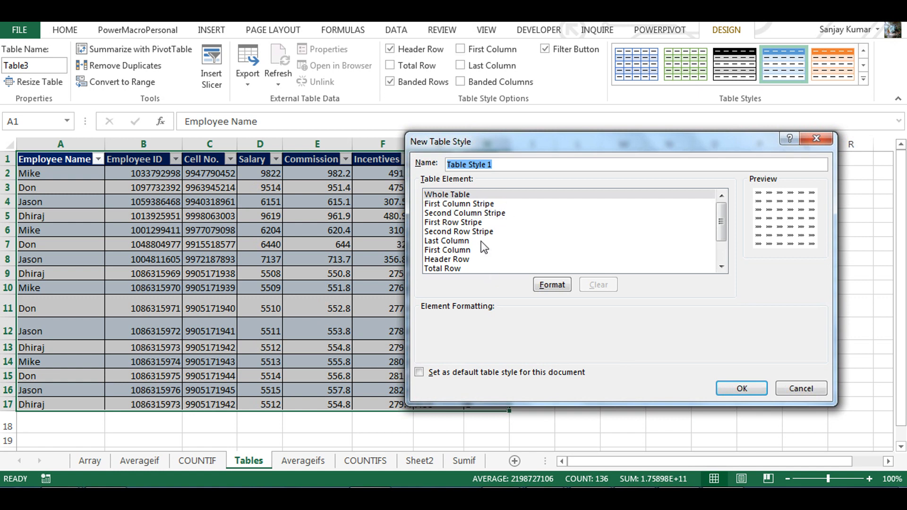
click(470, 212)
click(448, 204)
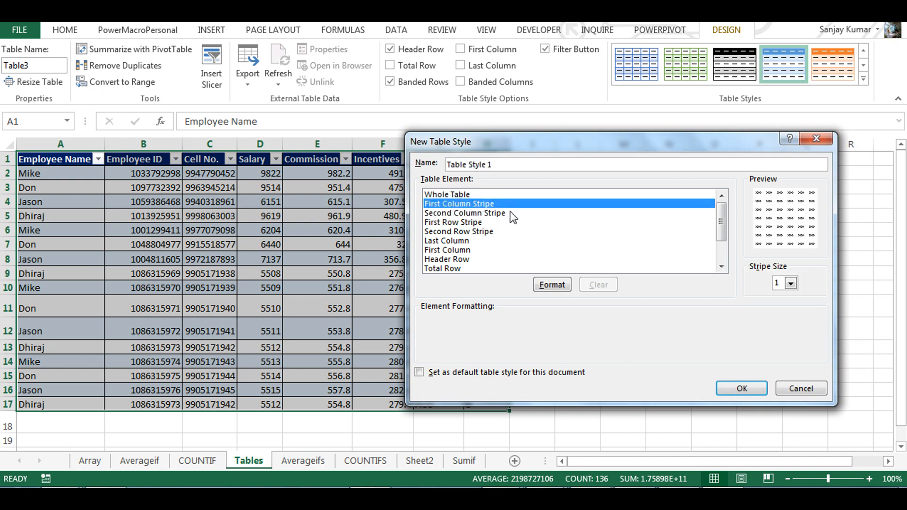
Examine the font, border and fill formatting options for the First Column Stripe element, and cancel the new table style.
click(560, 290)
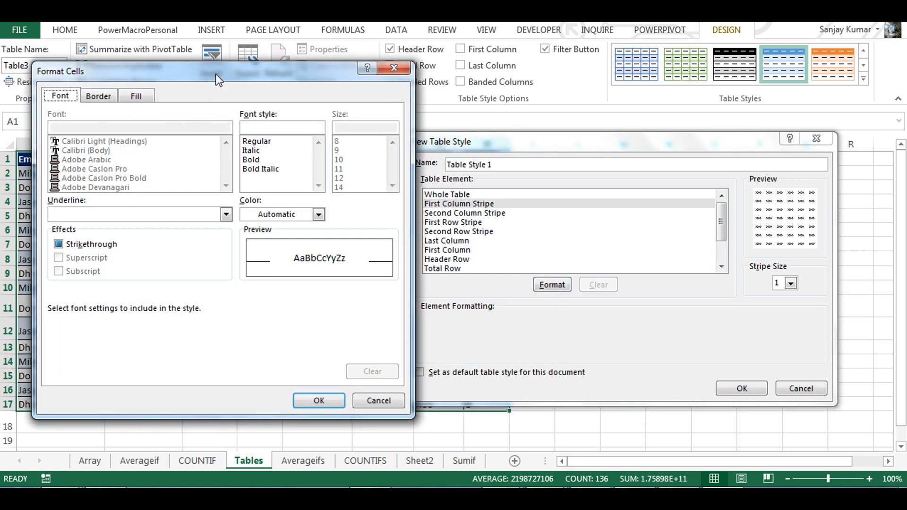
drag(216, 74, 353, 141)
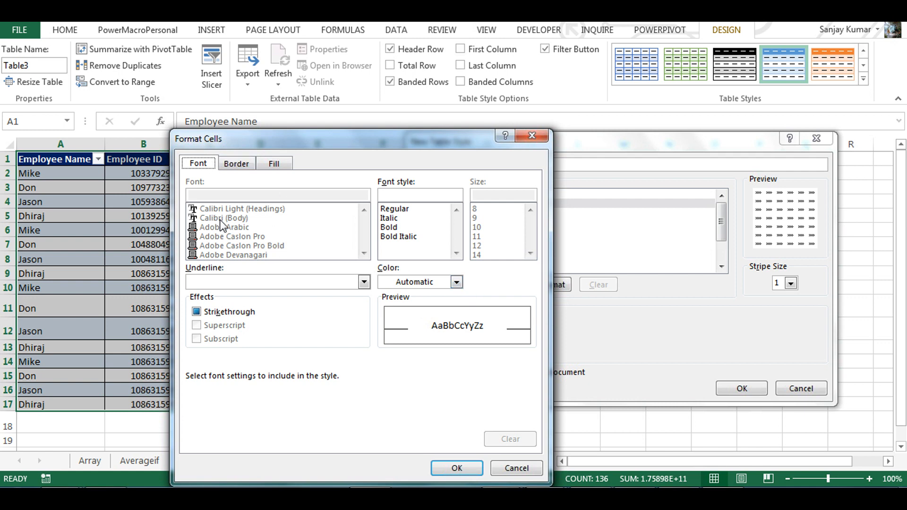
click(361, 283)
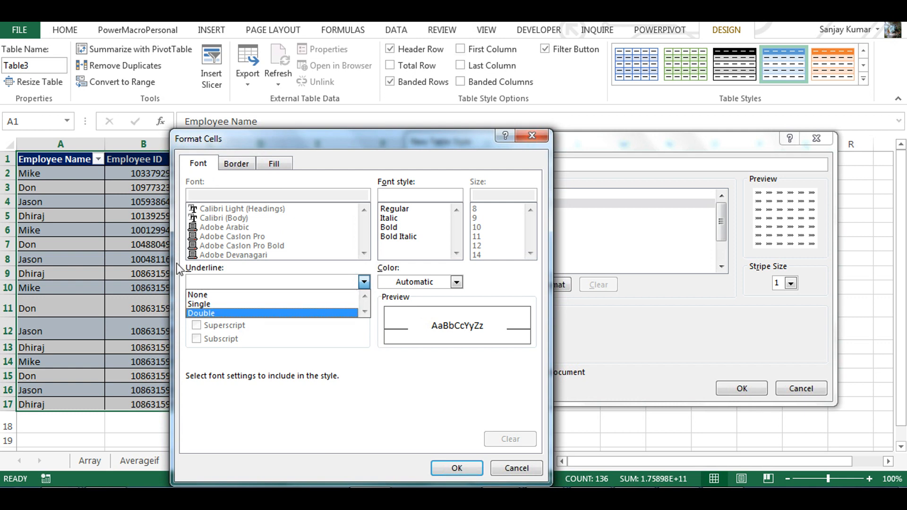
click(465, 284)
click(456, 283)
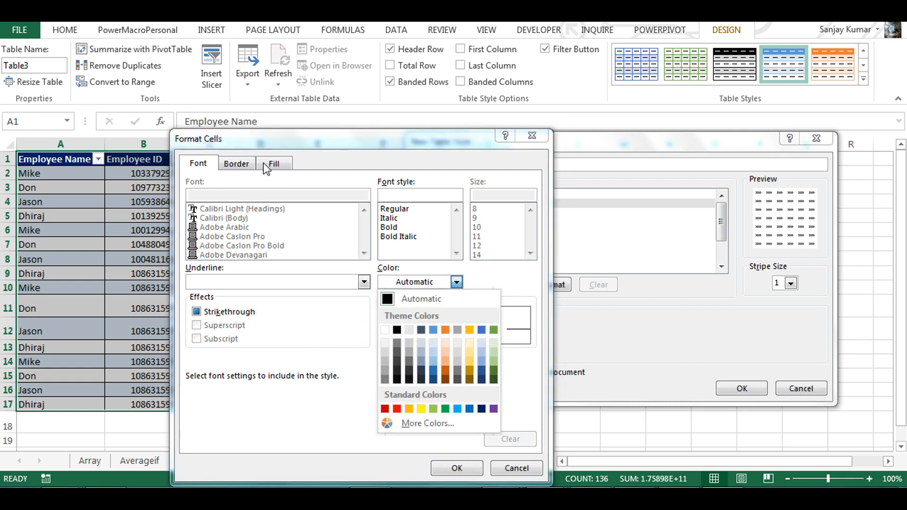
click(240, 164)
click(236, 164)
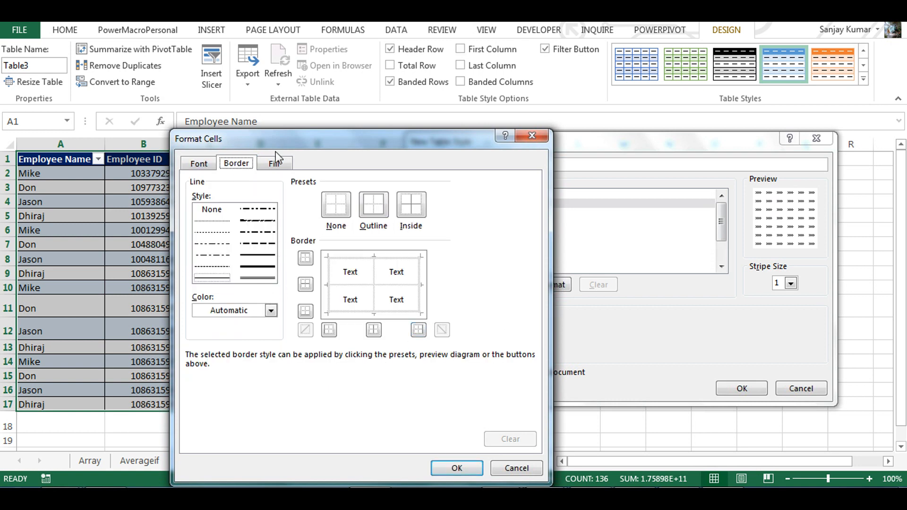
click(275, 164)
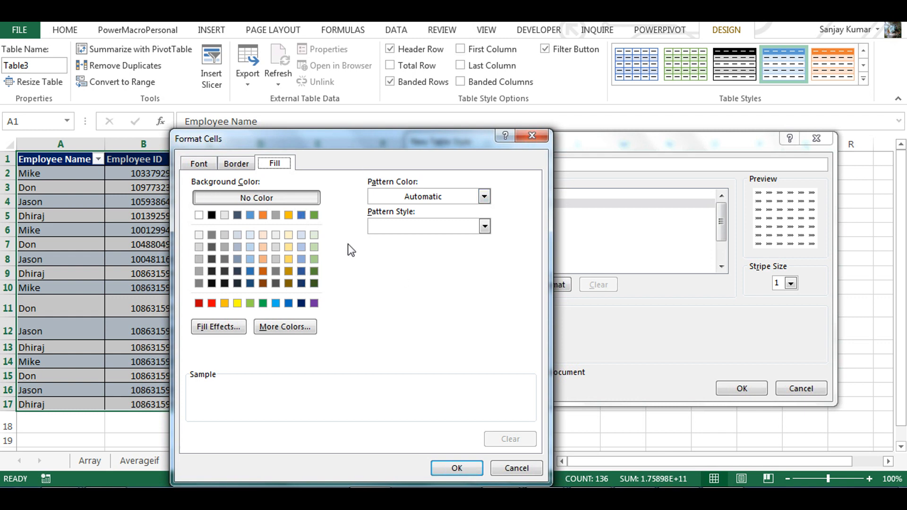
click(516, 468)
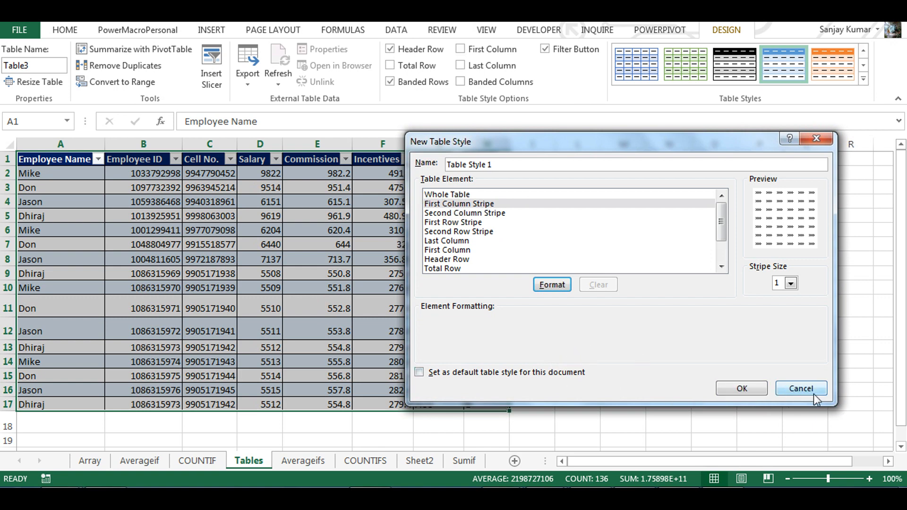
click(803, 390)
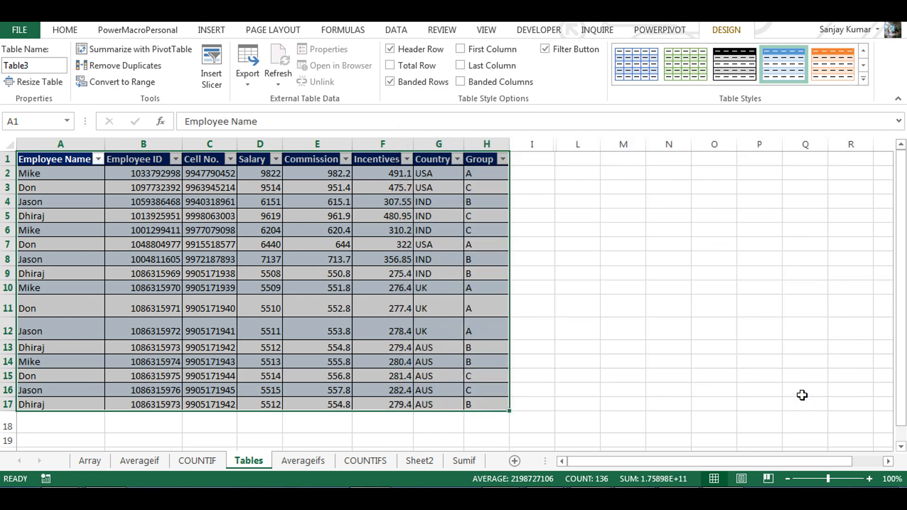
Apply the darker blue gridded style from the Light group to the employee table.
click(863, 82)
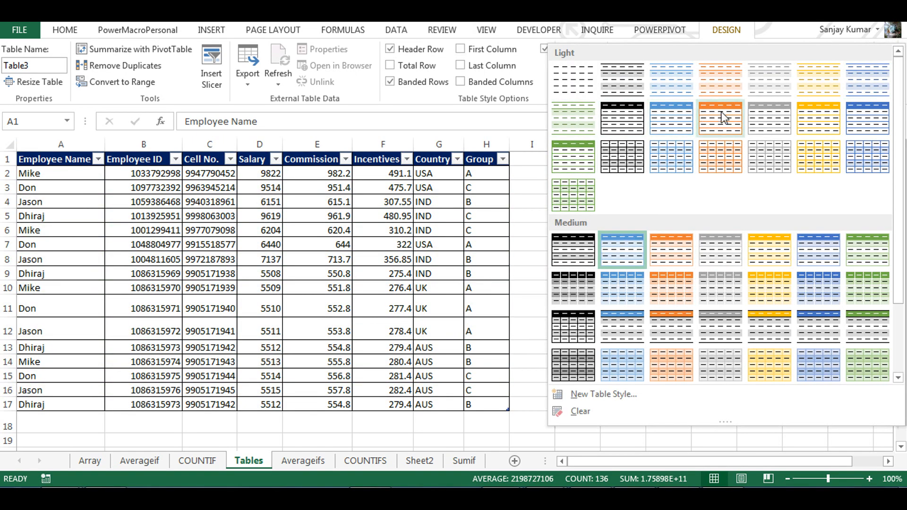
click(867, 154)
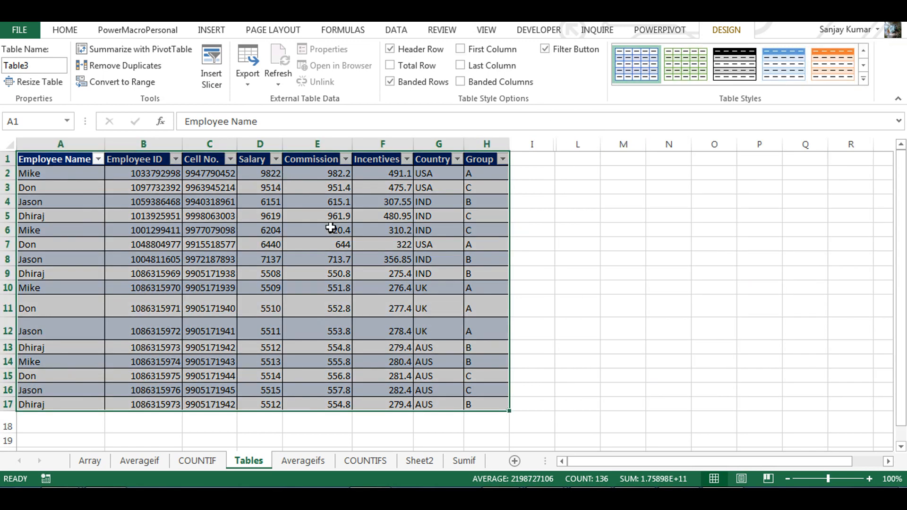
key(ctrl+a)
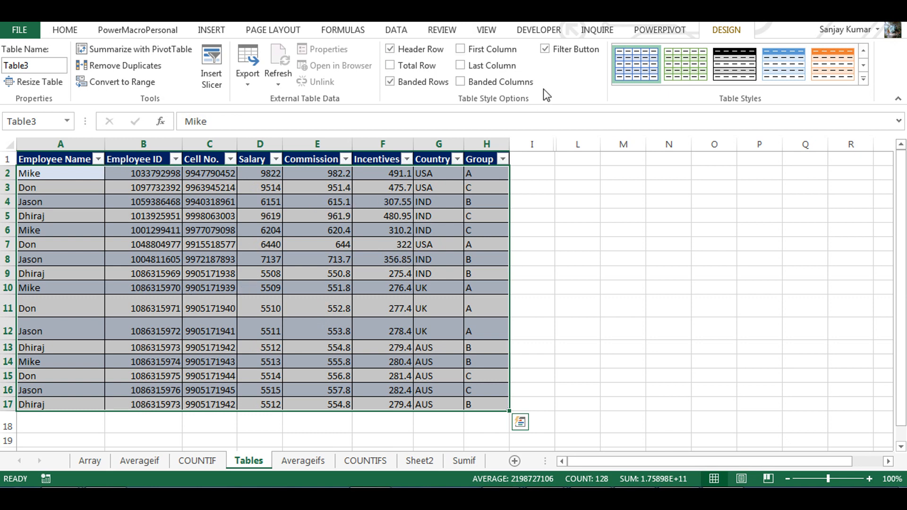
click(383, 202)
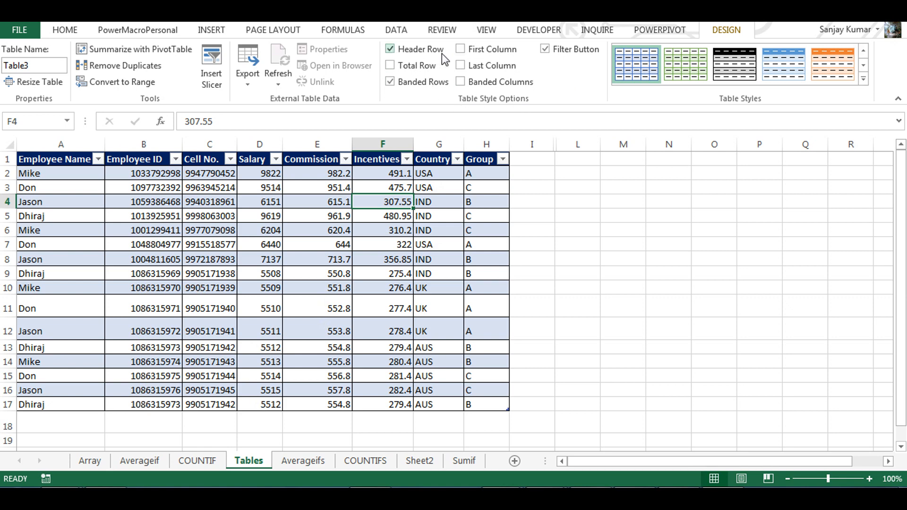
Switch the table's header row, filter buttons and banded rows off and back on, one option at a time.
click(390, 49)
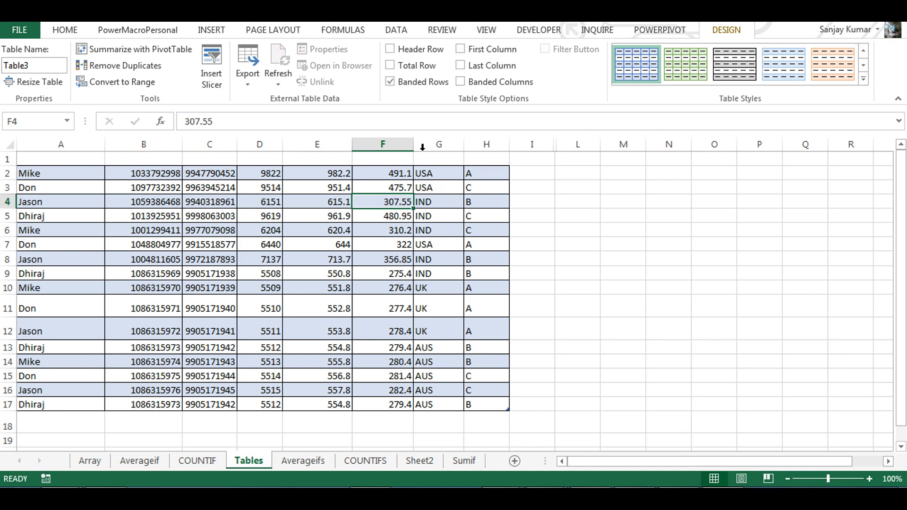
click(391, 49)
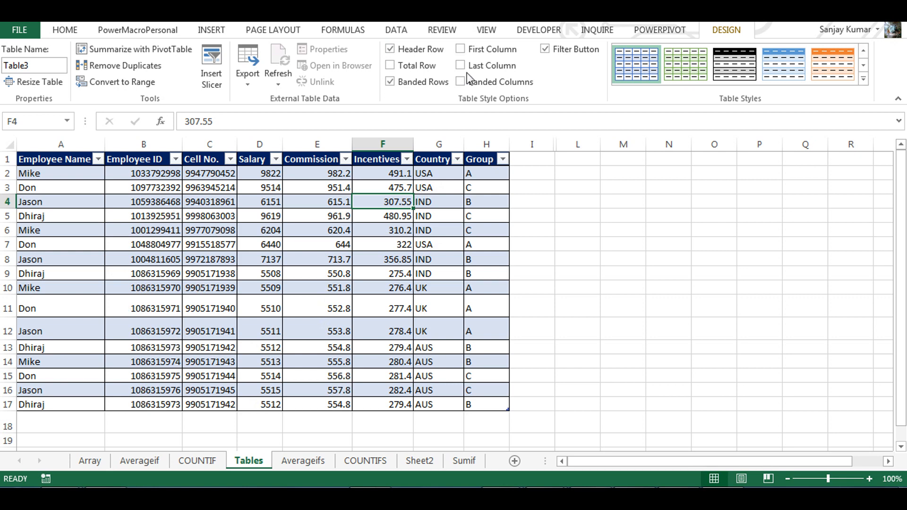
click(545, 49)
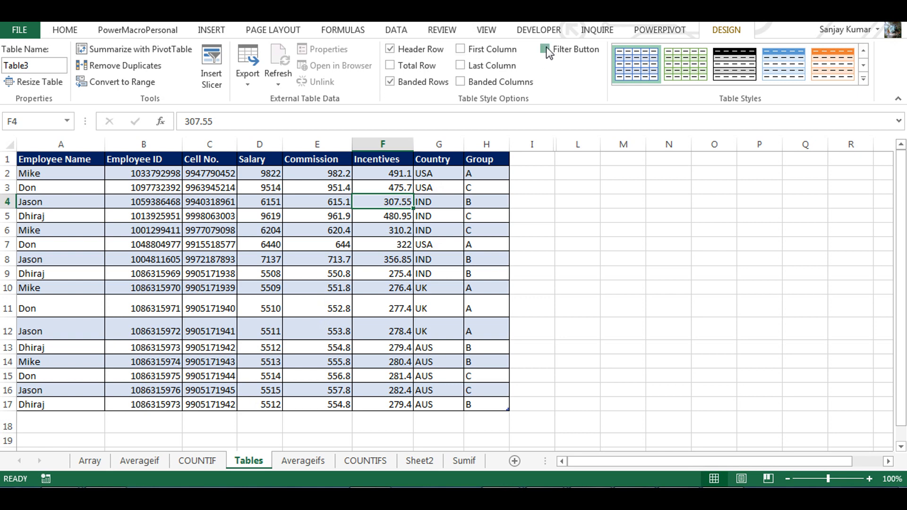
click(545, 49)
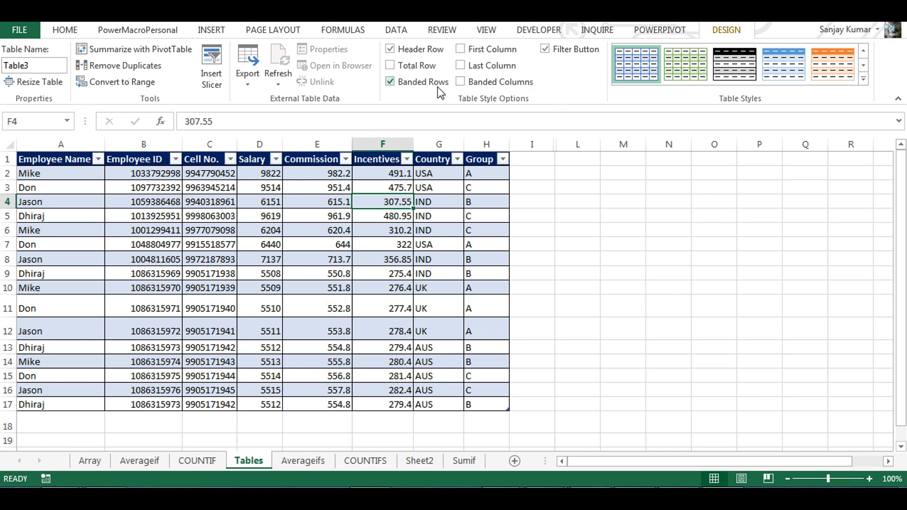
click(391, 82)
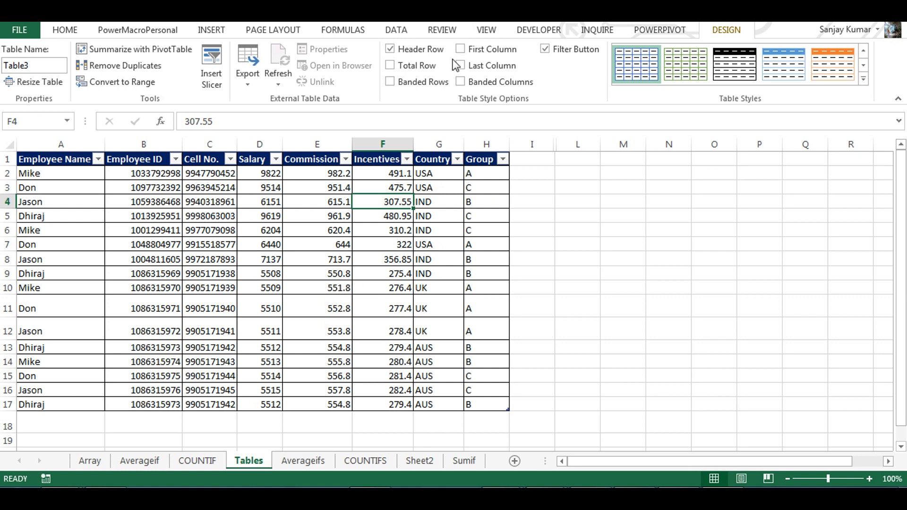
click(390, 82)
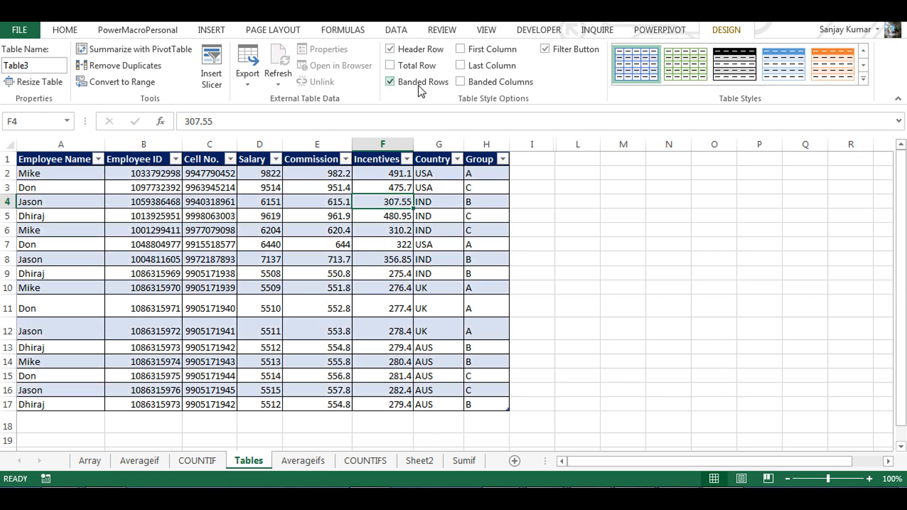
Turn on the First Column and Last Column emphasis for the employee table.
click(461, 49)
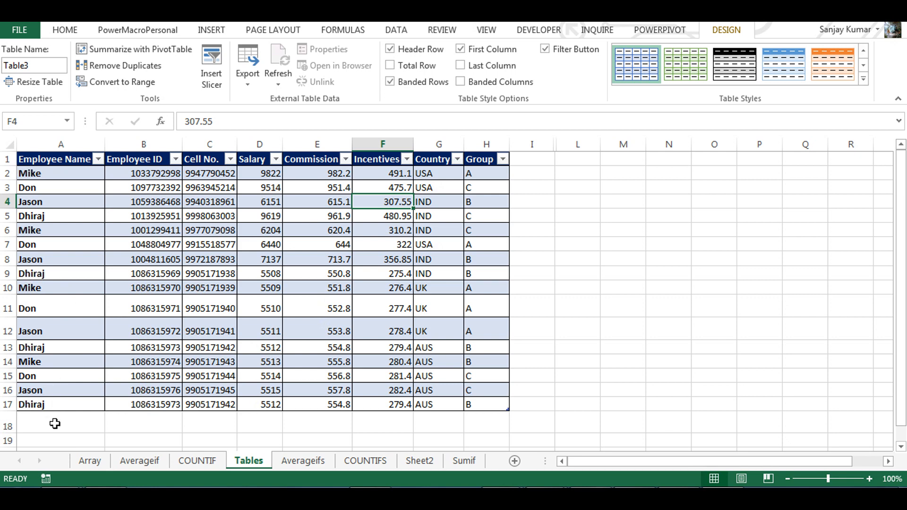
click(460, 66)
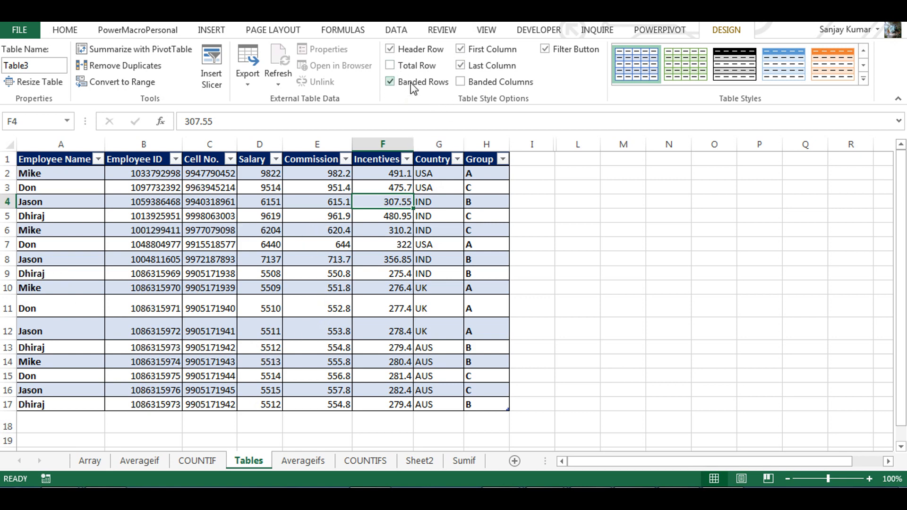
Switch the employee table's total row and banded columns on and back off, and turn off the First Column and Last Column emphasis.
click(390, 66)
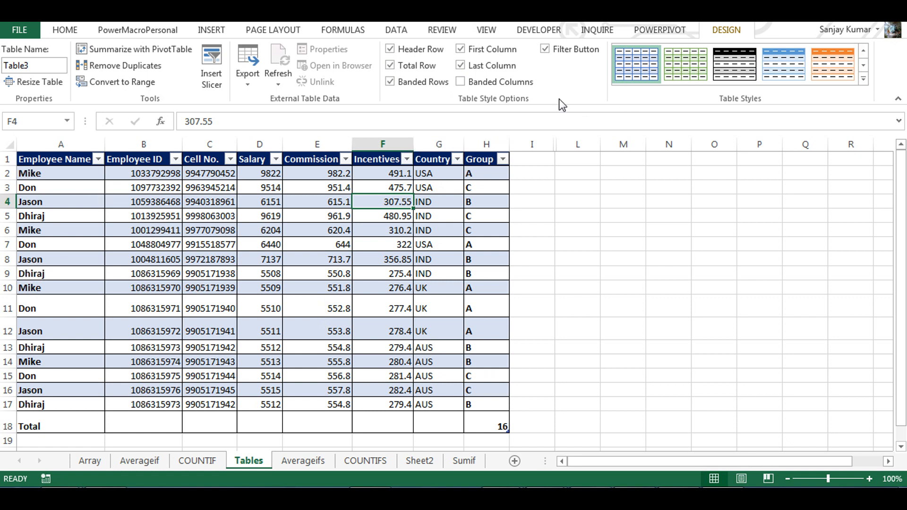
click(467, 85)
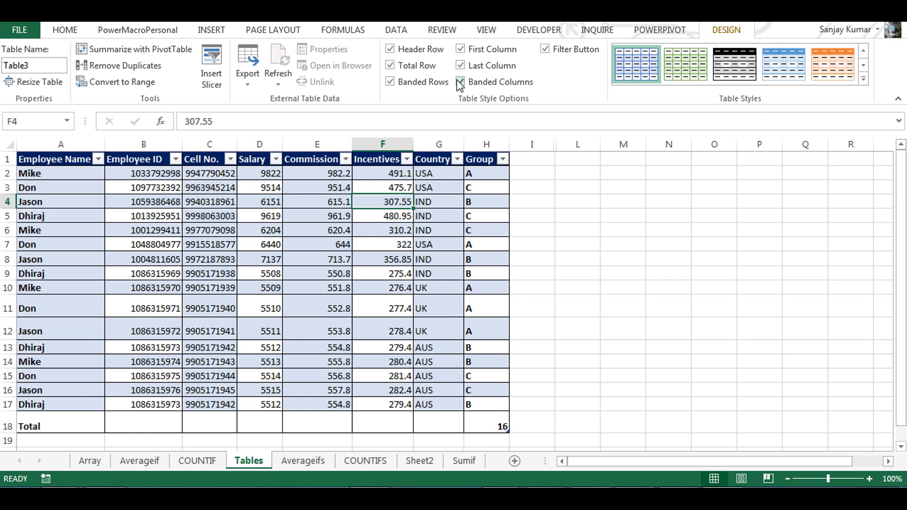
click(460, 50)
click(460, 67)
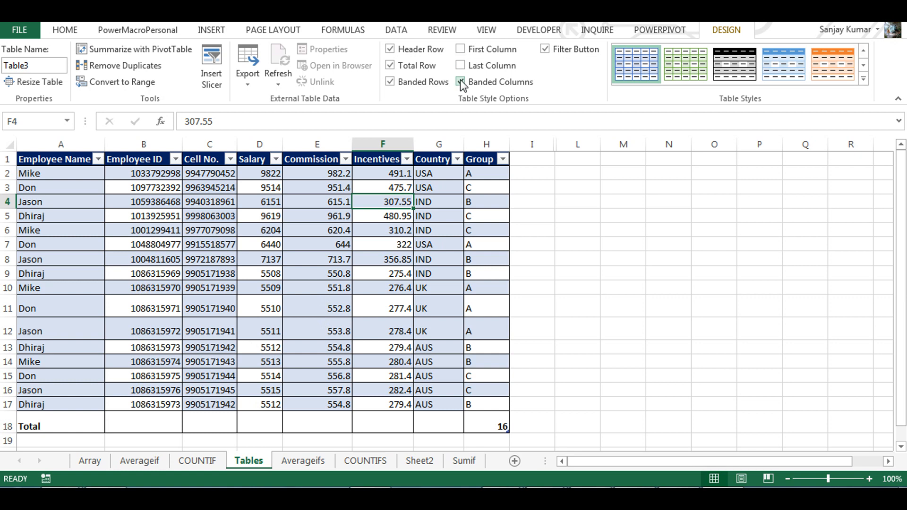
click(431, 67)
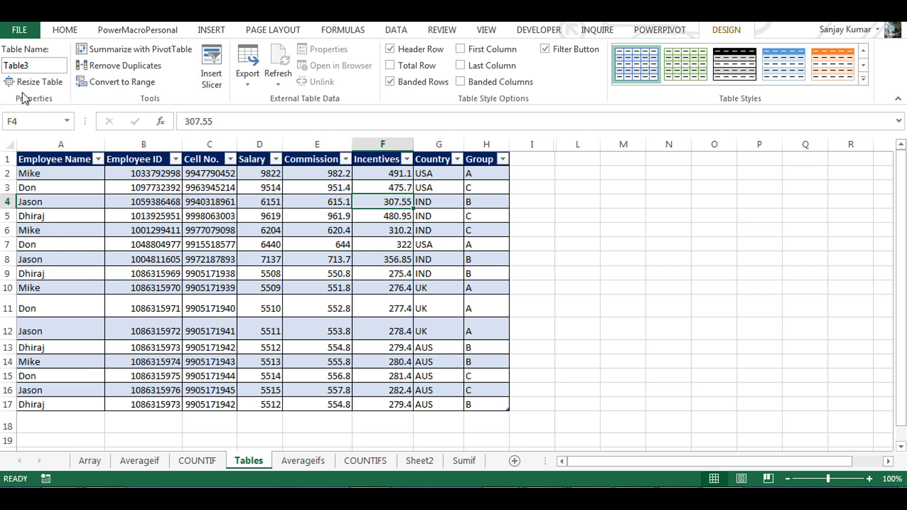
Rename the employee table as Test.
double_click(42, 69)
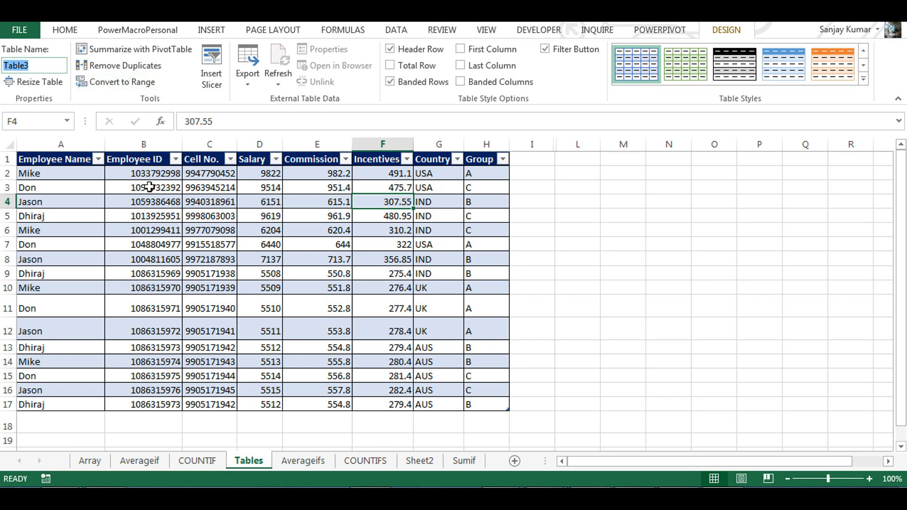
text(Test)
click(473, 407)
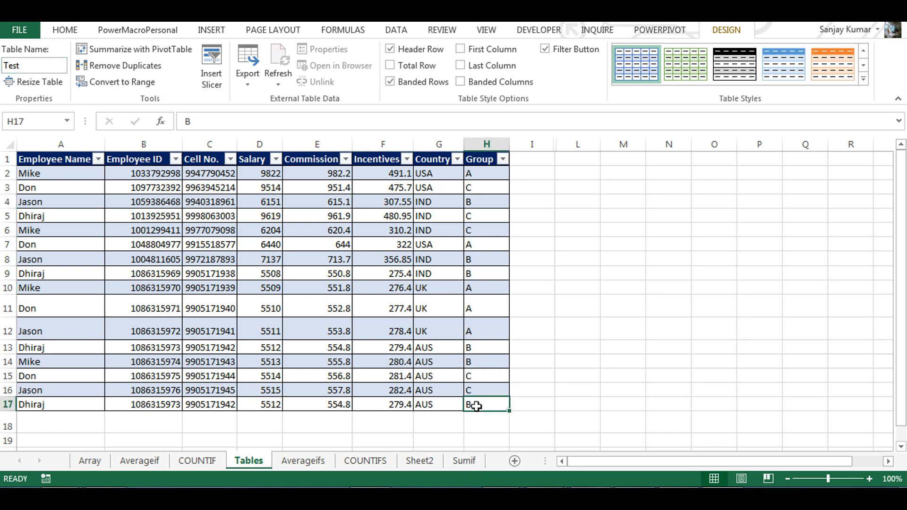
Check the Test table's data range in the Resize Table dialog, and cancel without resizing.
click(51, 84)
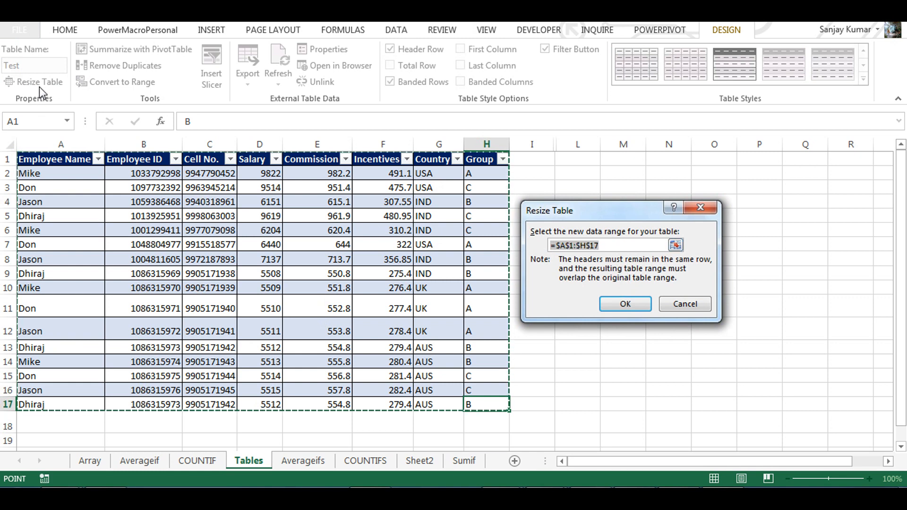
click(615, 244)
click(690, 305)
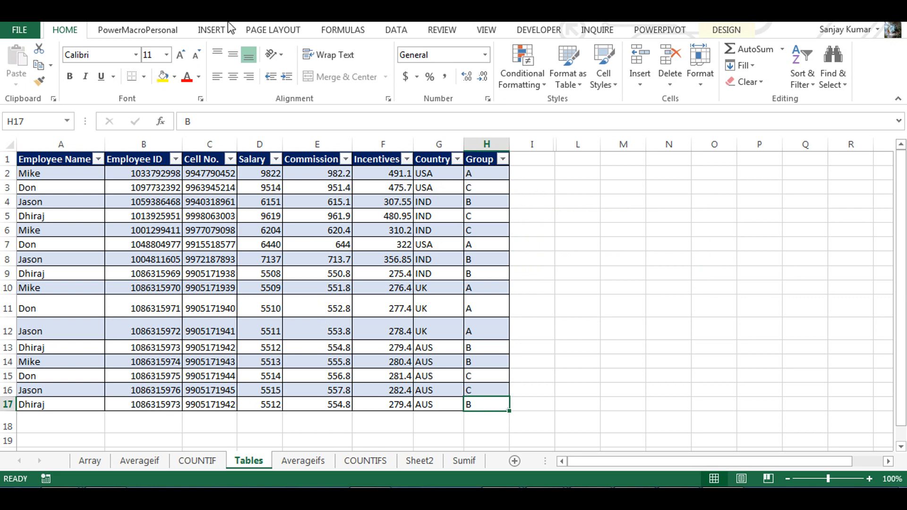
Examine the recommended PivotTables for the Test table, previewing the Employee ID and Cell No. sums and the Commission by Employee Name summary.
click(221, 27)
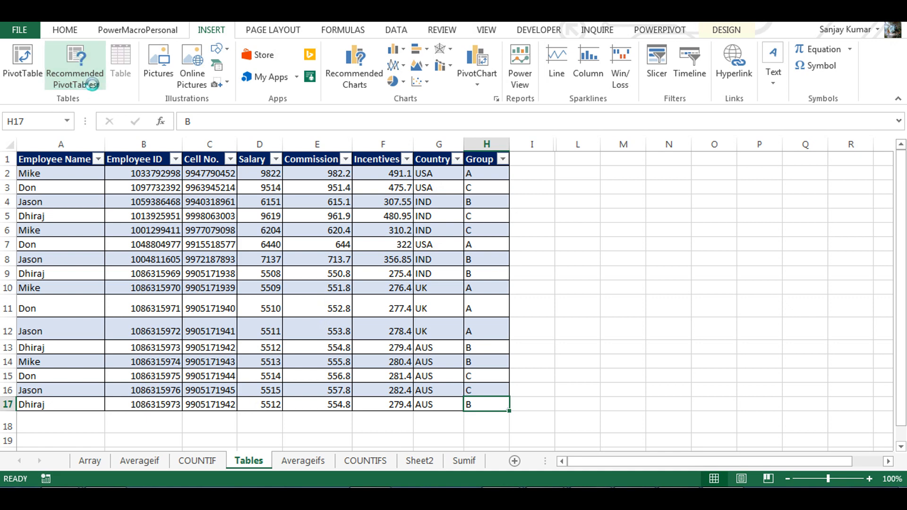
click(93, 88)
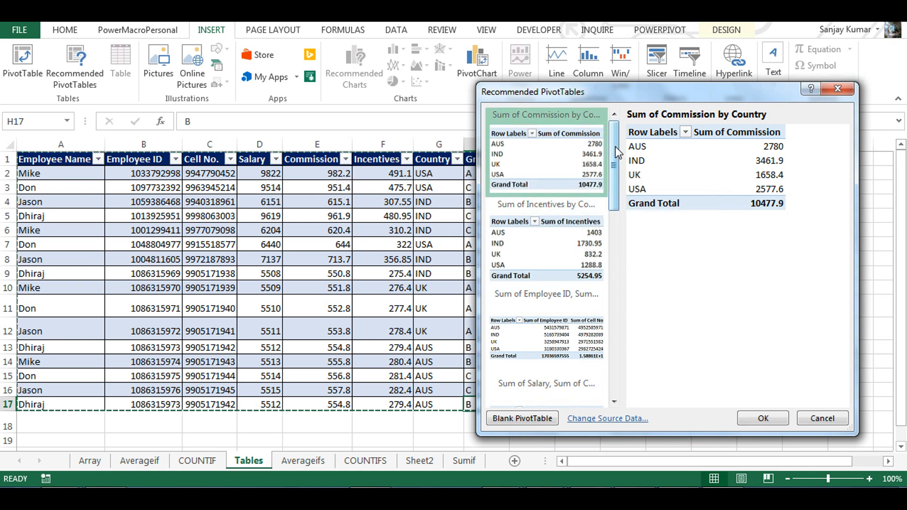
drag(615, 147, 599, 356)
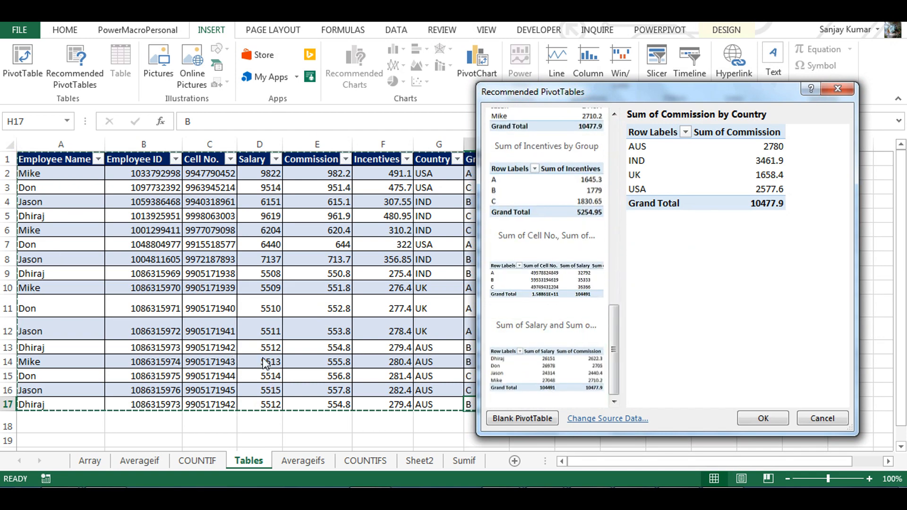
drag(610, 338, 597, 197)
scroll(576, 236, up, 4)
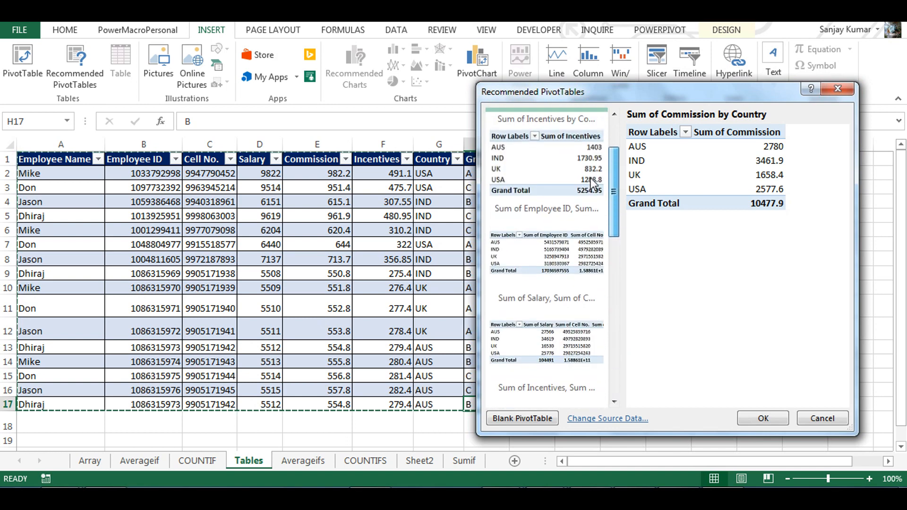
click(548, 331)
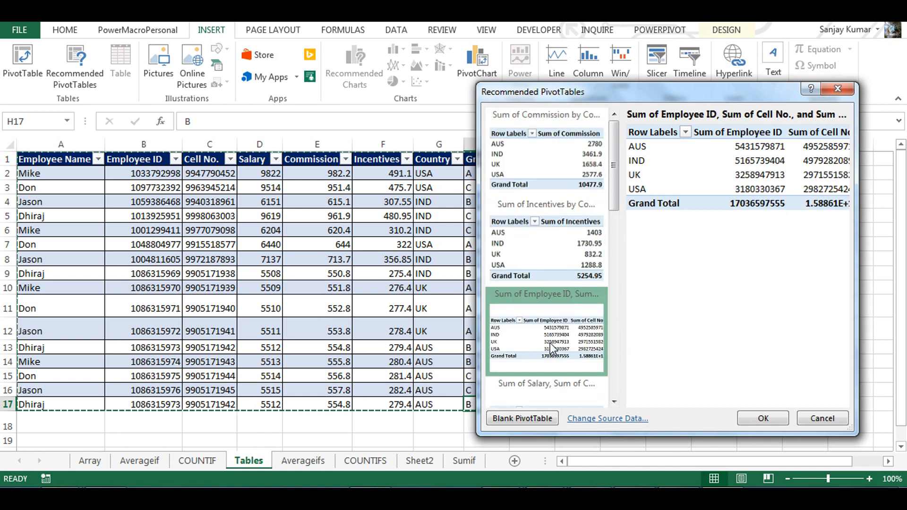
drag(612, 186, 612, 289)
click(552, 318)
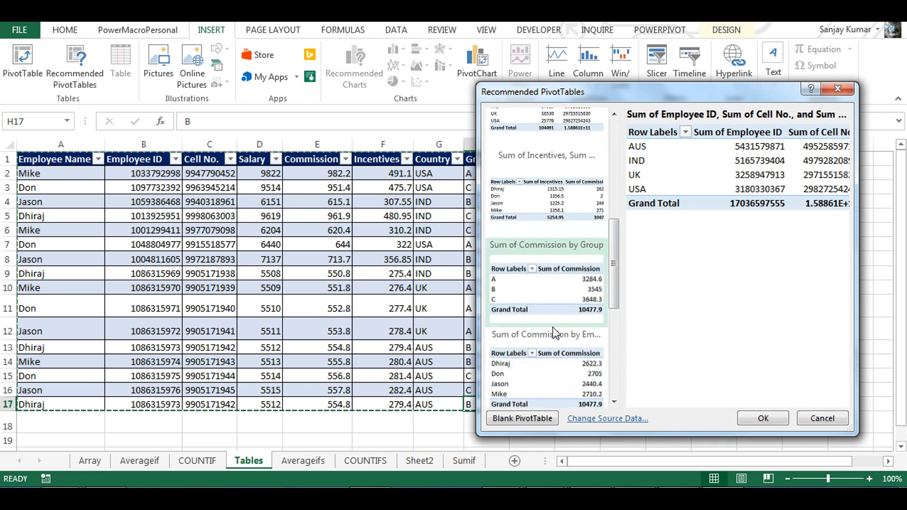
click(553, 393)
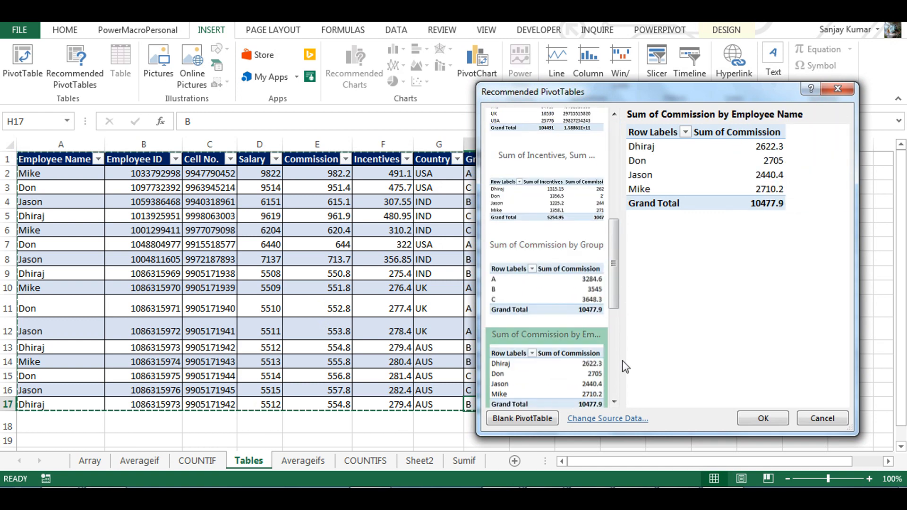
Insert the recommended PivotTable that sums Cell No., Salary and Commission by Group on a new sheet.
drag(609, 282, 614, 358)
click(558, 291)
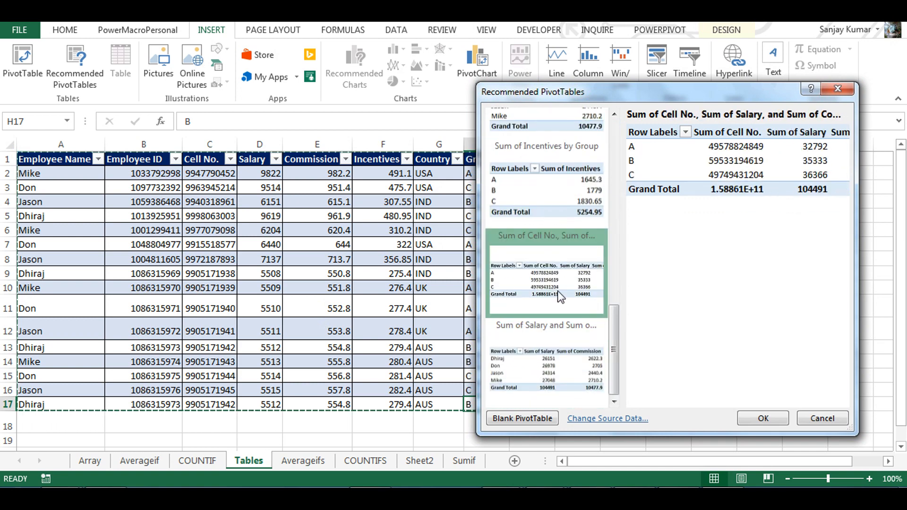
click(769, 420)
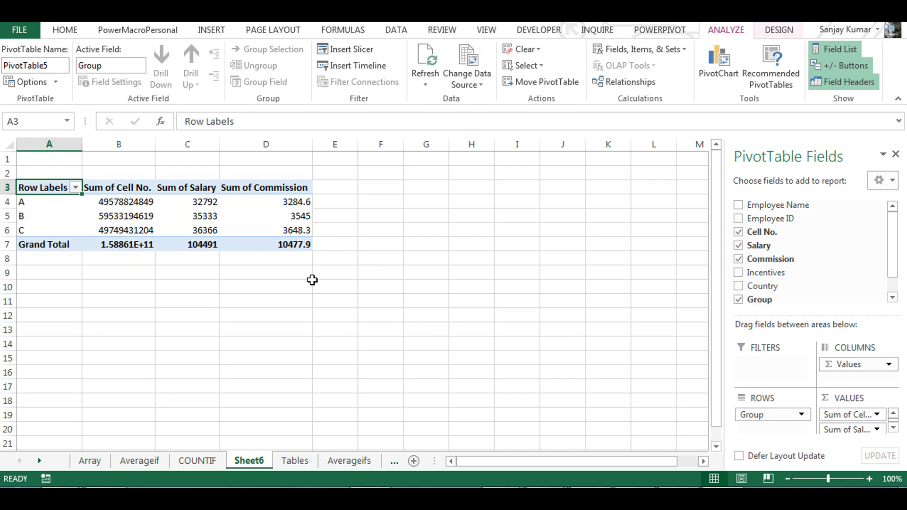
Convert the Test table on the Tables sheet to a normal range.
key(ctrl+Page_Down)
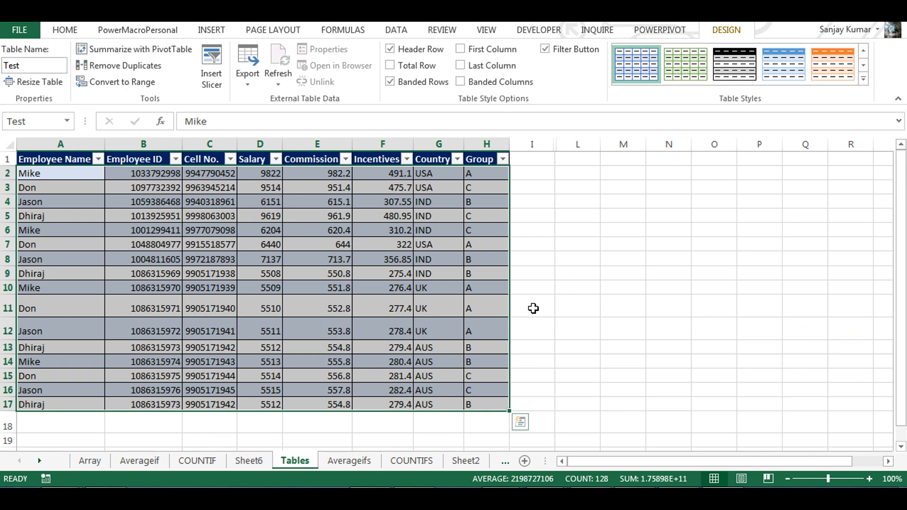
click(533, 308)
click(225, 26)
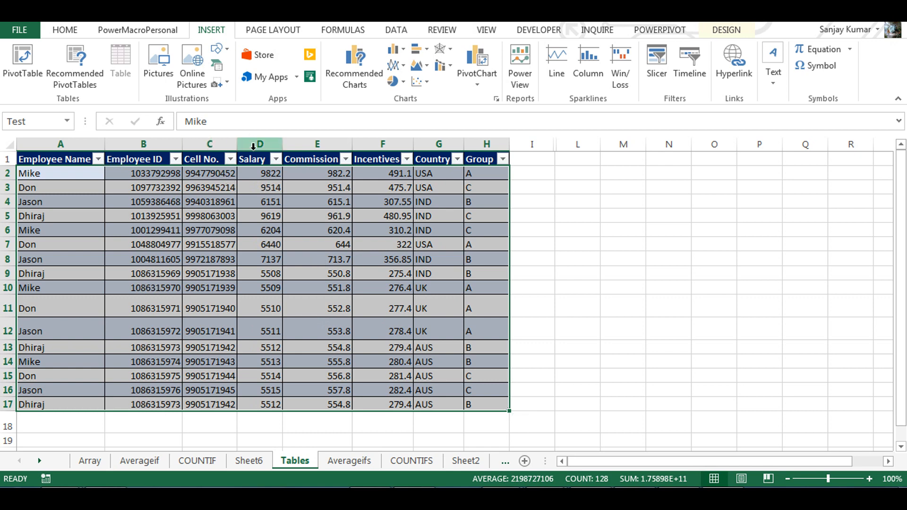
click(727, 31)
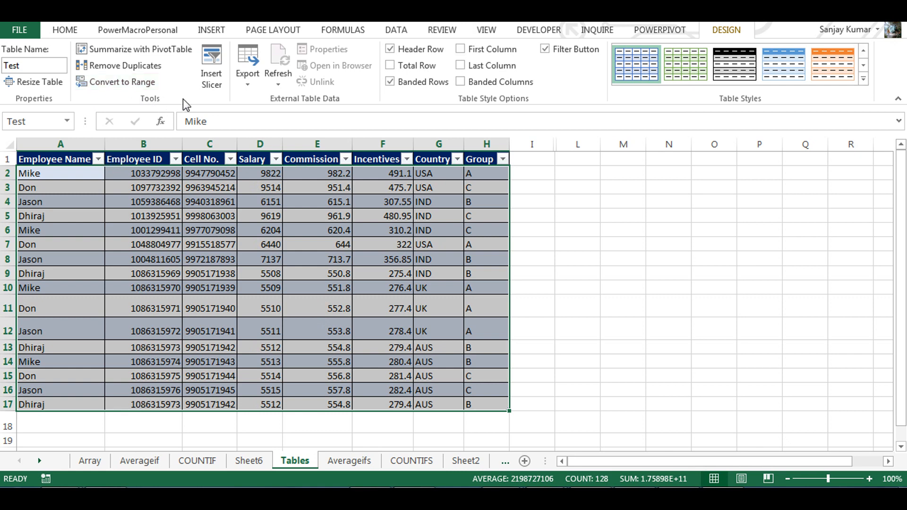
click(129, 87)
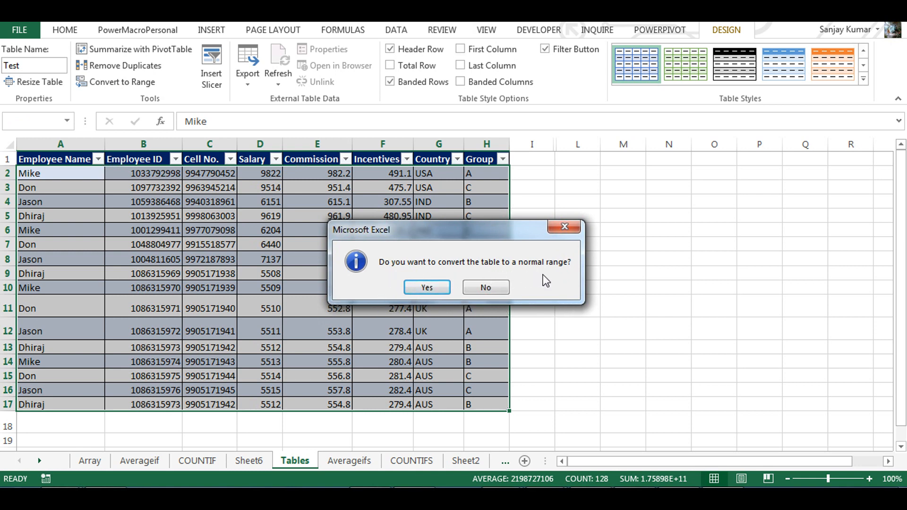
click(427, 289)
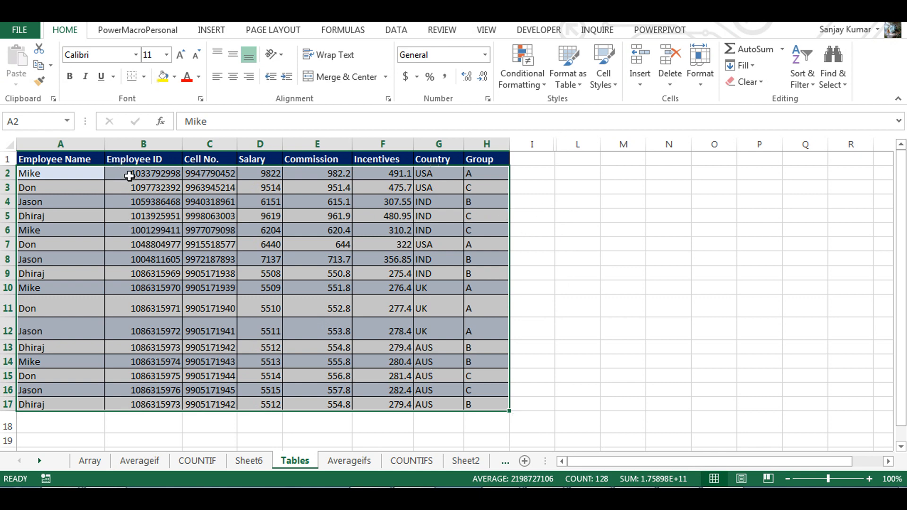
click(430, 360)
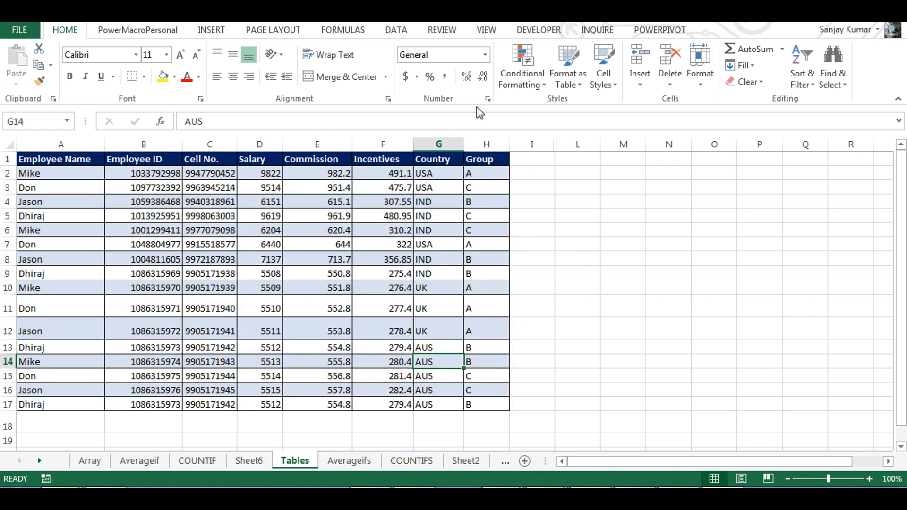
click(53, 159)
drag(120, 161, 482, 188)
click(421, 277)
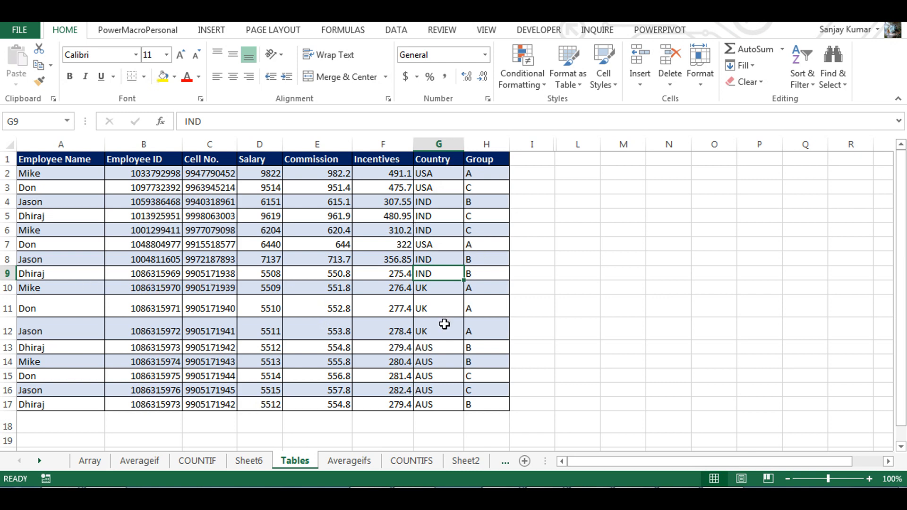
click(356, 305)
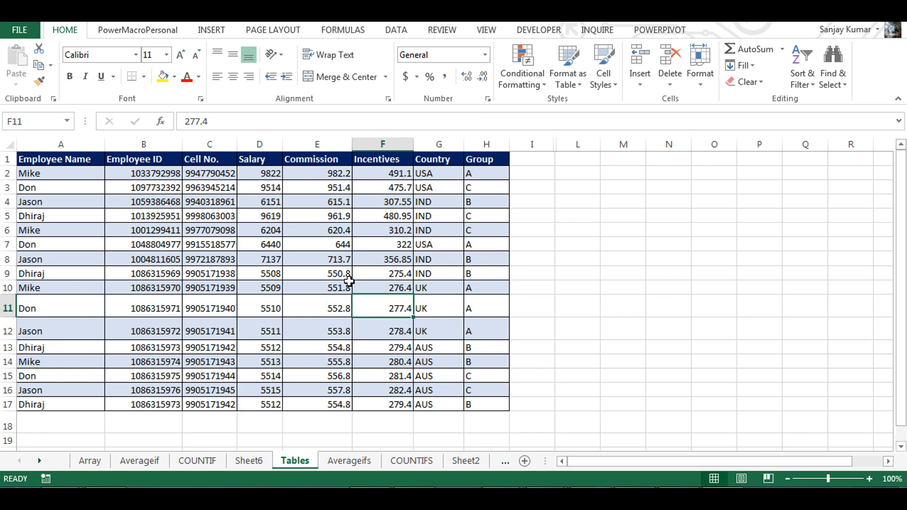
click(673, 390)
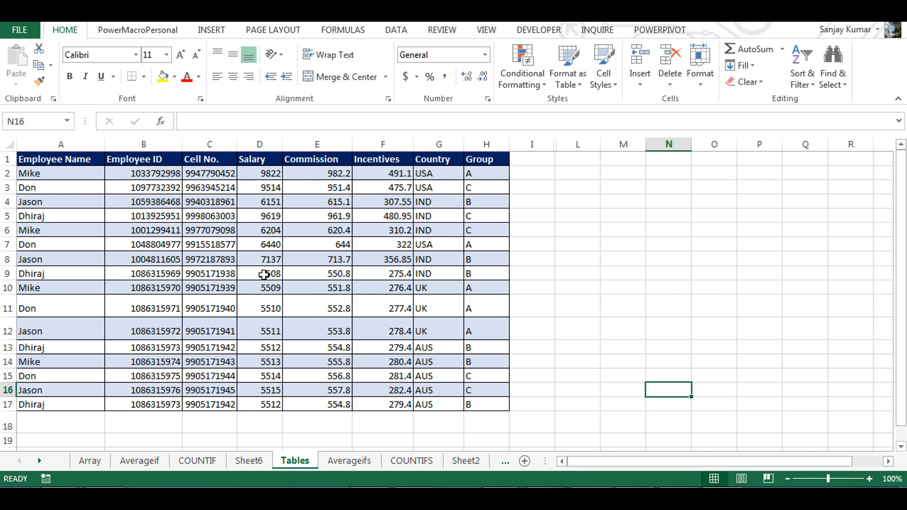
Create a table from the employee data in A1:H17, keeping the first row as headers.
click(204, 273)
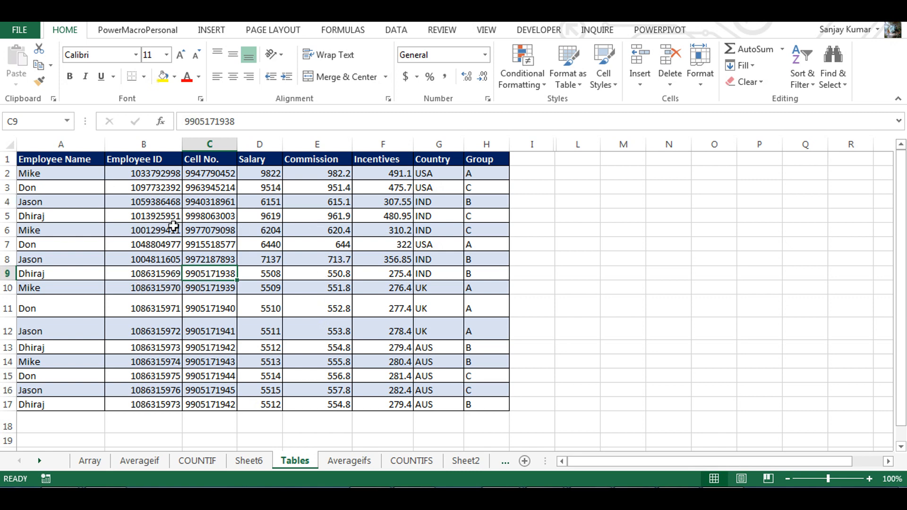
key(ctrl+t)
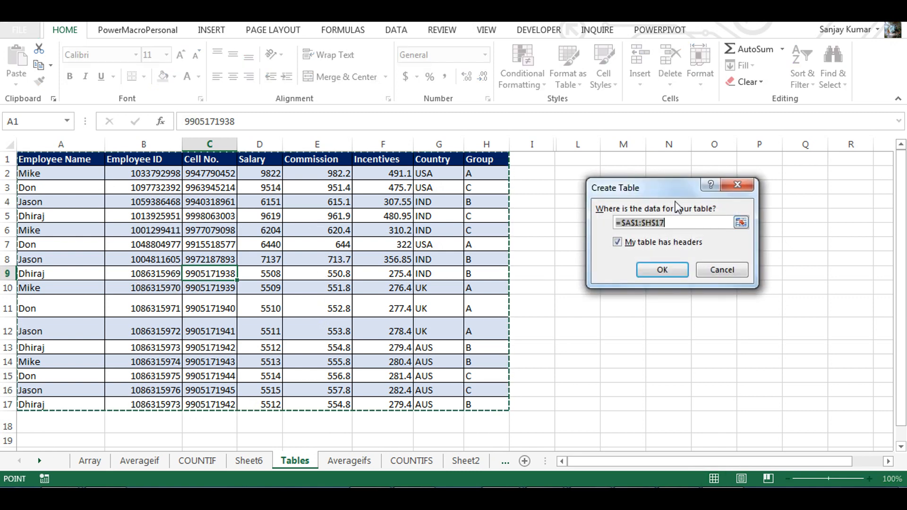
drag(669, 191, 397, 235)
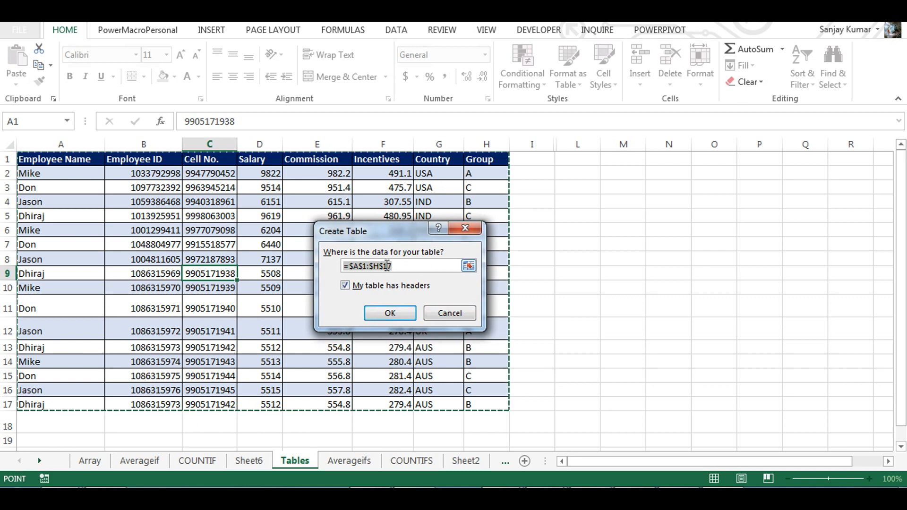
double_click(420, 267)
click(383, 312)
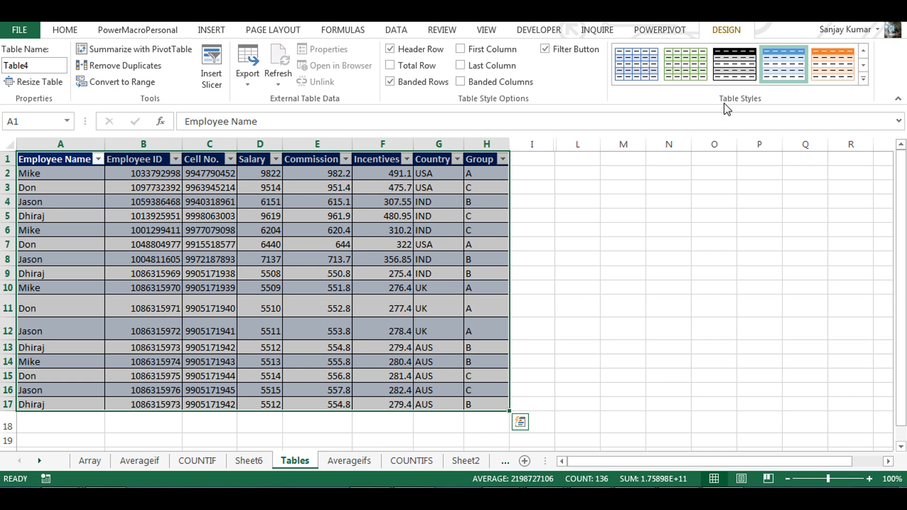
View the PivotTable on Sheet6, and bring up the Test table's design options on the Tables sheet.
key(ctrl+Page_Up)
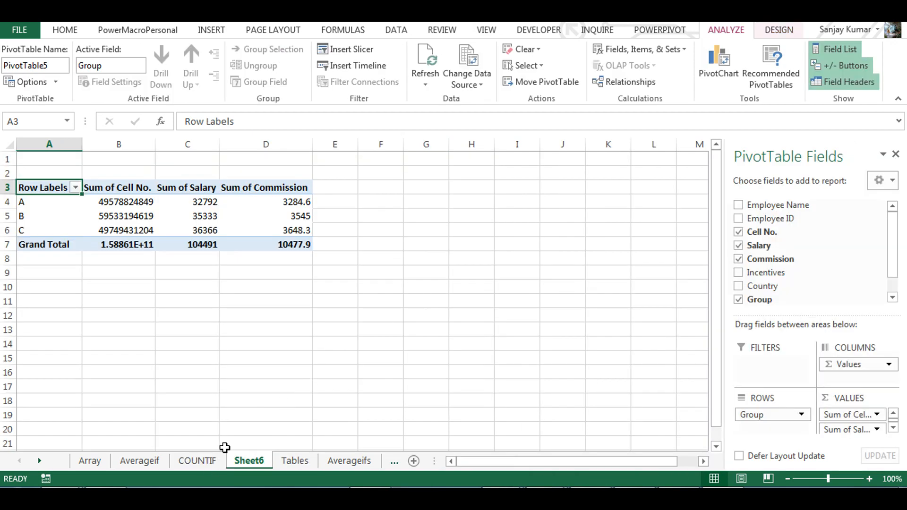
click(295, 461)
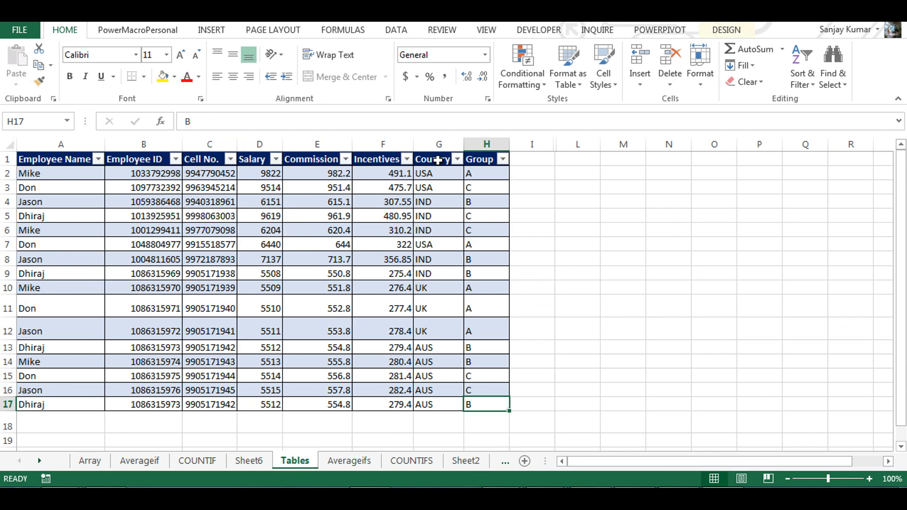
click(723, 30)
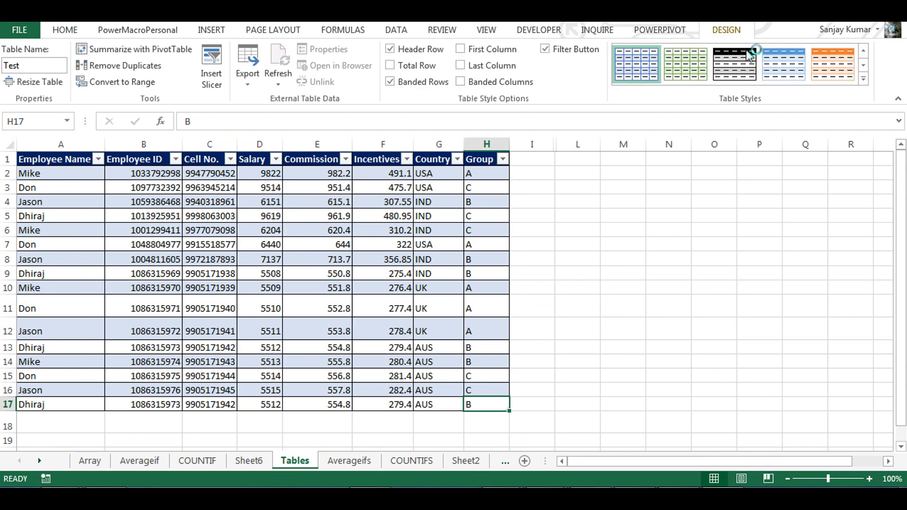